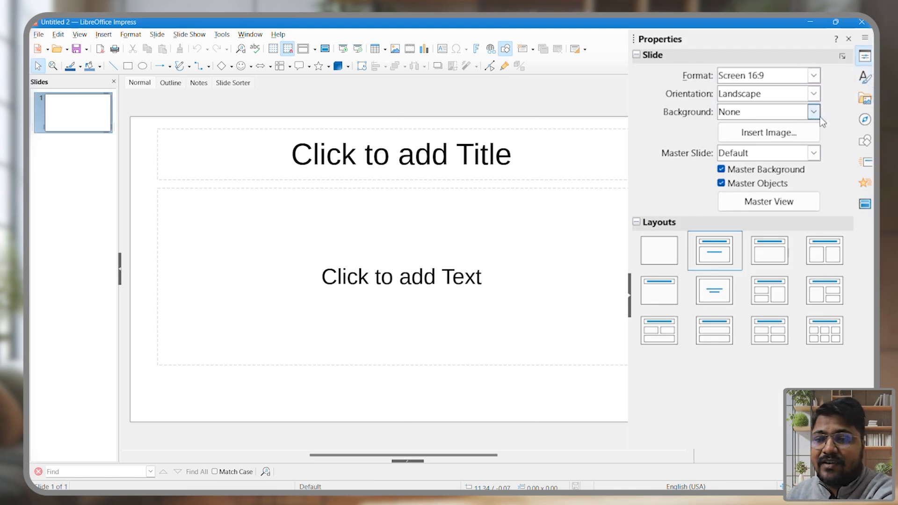
# Bring up the Animation settings in the sidebar, followed by the Slide Transition settings.
pyautogui.click(864, 183)
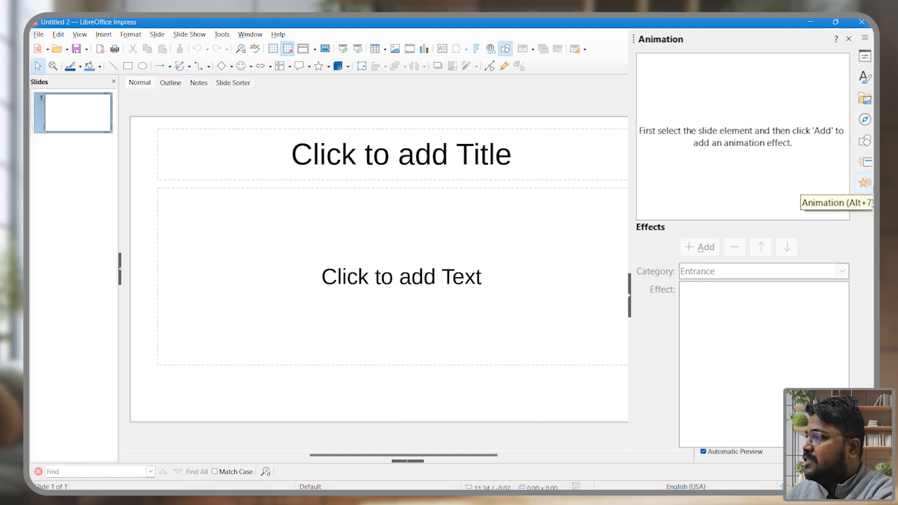
pyautogui.click(865, 161)
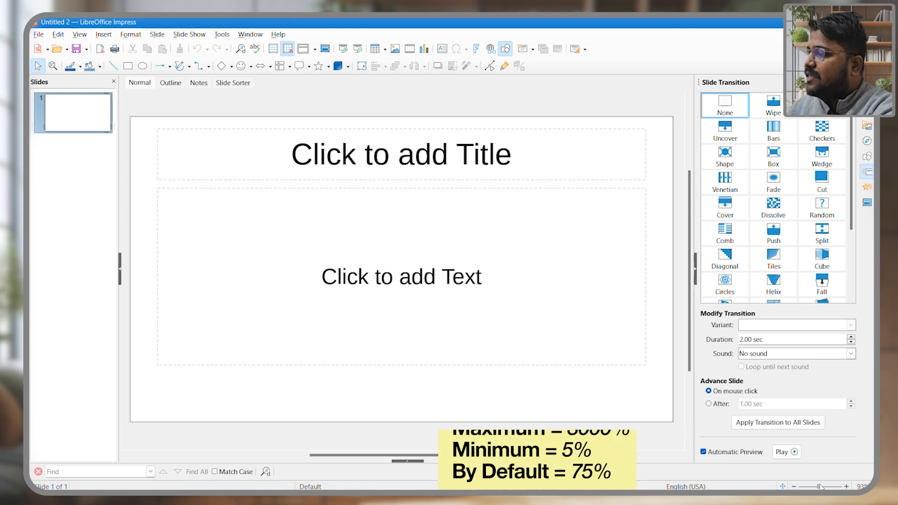
# Zoom the slide in to the maximum of 3000%, zoom out to the minimum, and restore a normal working zoom.
pyautogui.moveTo(819, 487); pyautogui.dragTo(835, 487)
pyautogui.click(841, 487)
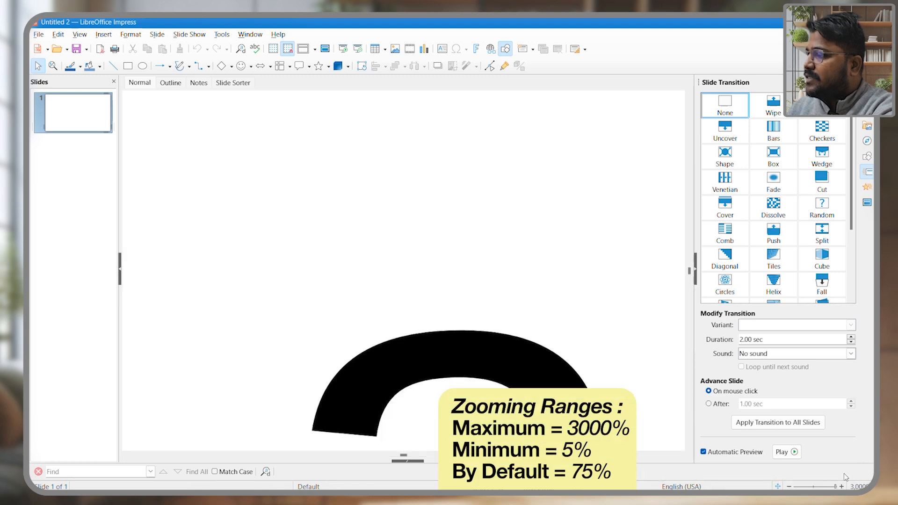
pyautogui.scroll(-5, 683, 395)
pyautogui.scroll(2, 683, 395)
pyautogui.moveTo(804, 486); pyautogui.dragTo(794, 486)
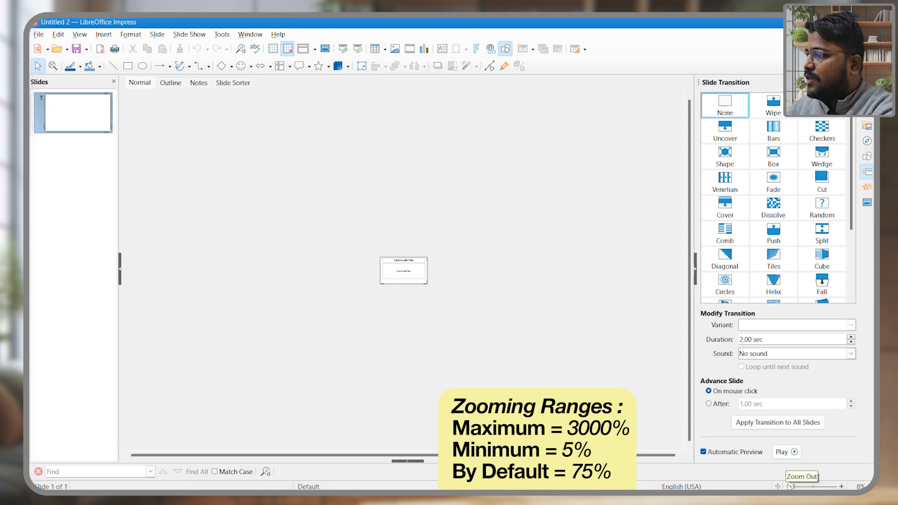
pyautogui.click(789, 486)
pyautogui.click(789, 486)
pyautogui.click(814, 487)
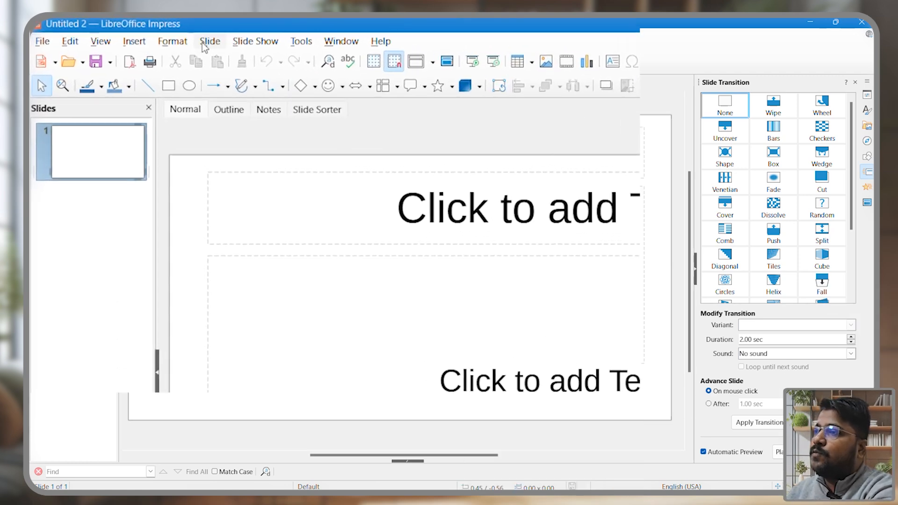
# View the presentation in Outline view and then in Slide Sorter view.
pyautogui.click(204, 43)
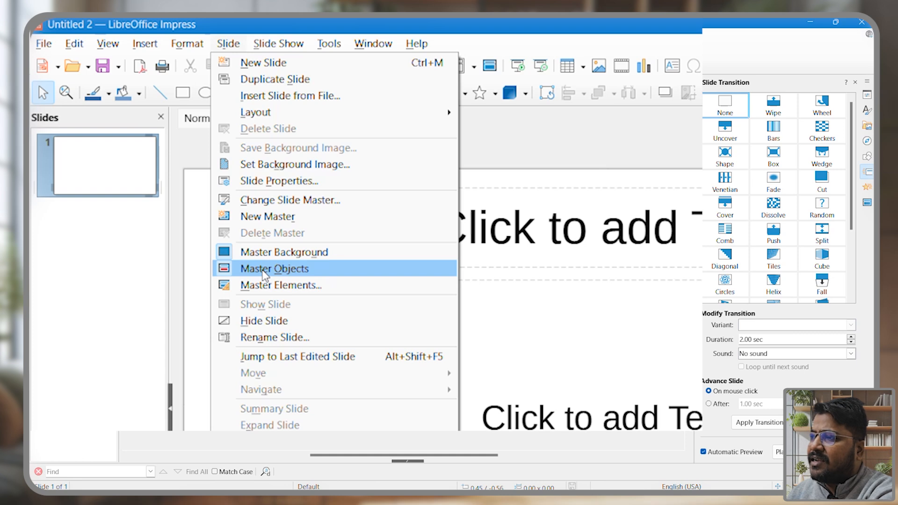
pyautogui.click(108, 43)
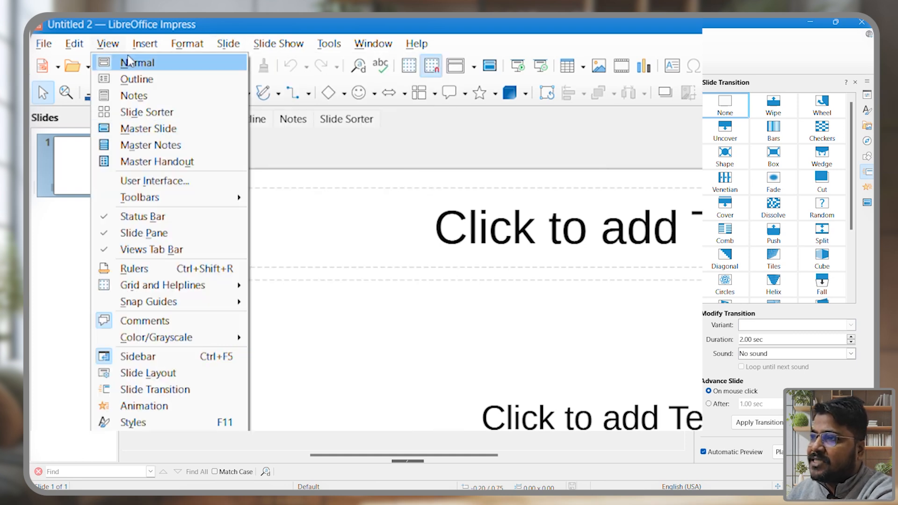
pyautogui.click(137, 80)
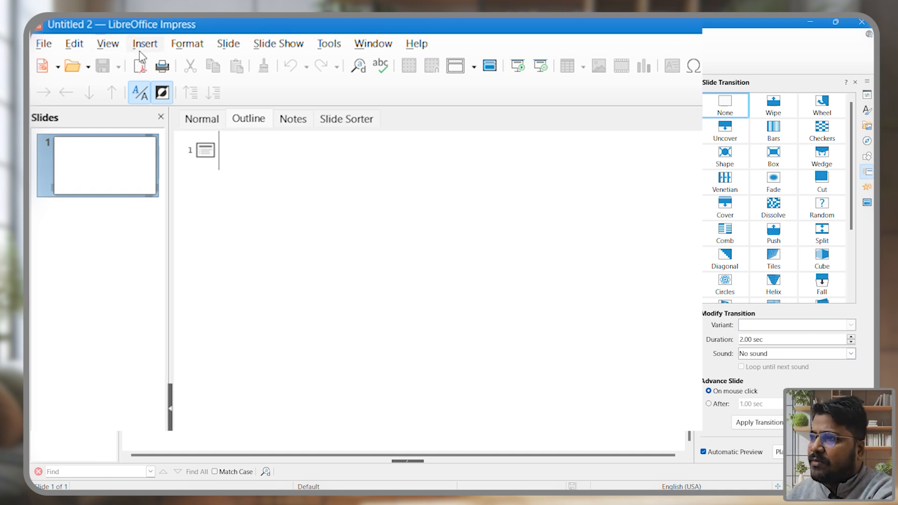
pyautogui.click(112, 44)
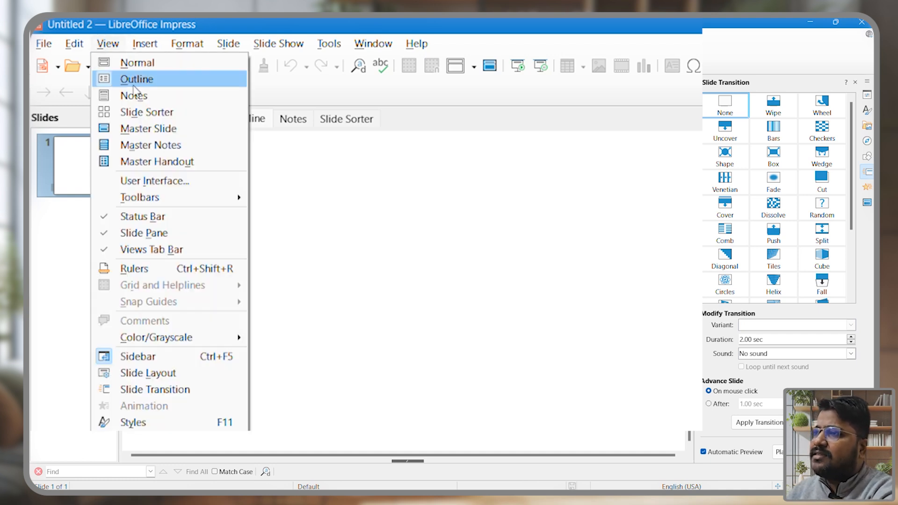
pyautogui.click(149, 114)
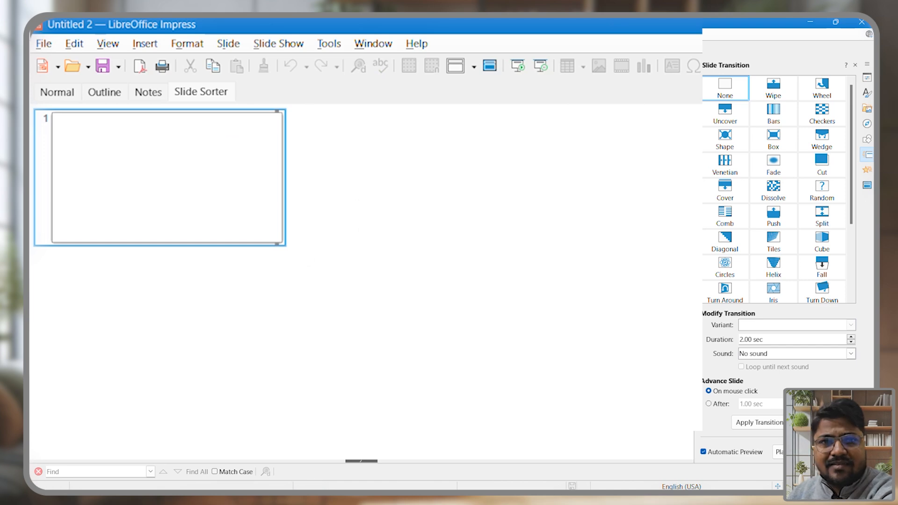
# Apply the Tabbed user interface variant to Impress only.
pyautogui.click(110, 46)
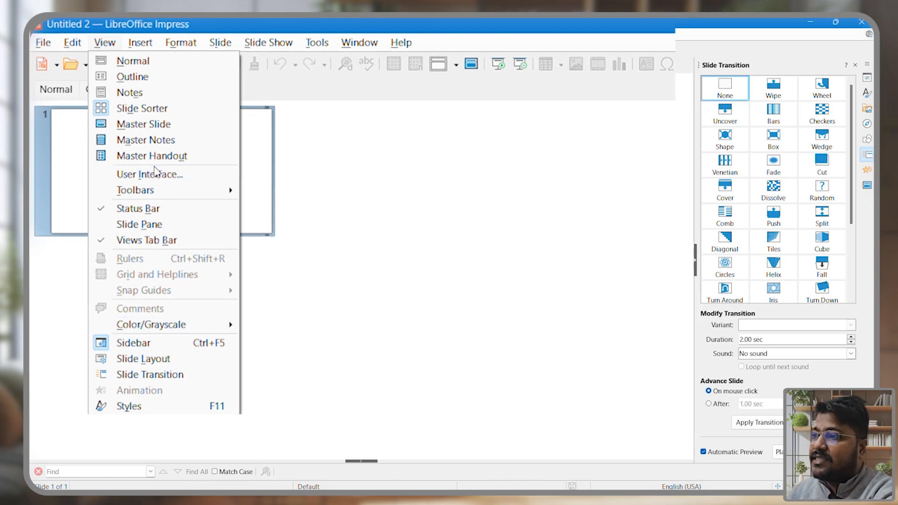
pyautogui.click(165, 181)
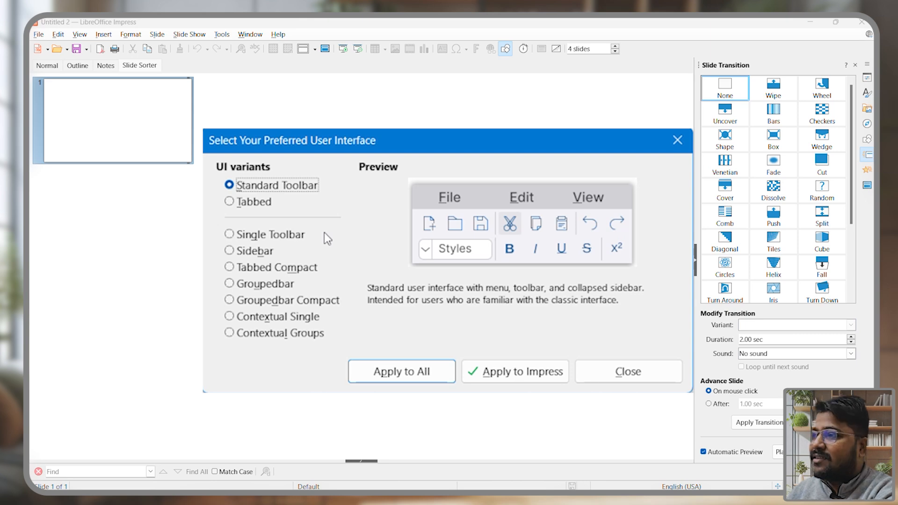
pyautogui.click(240, 203)
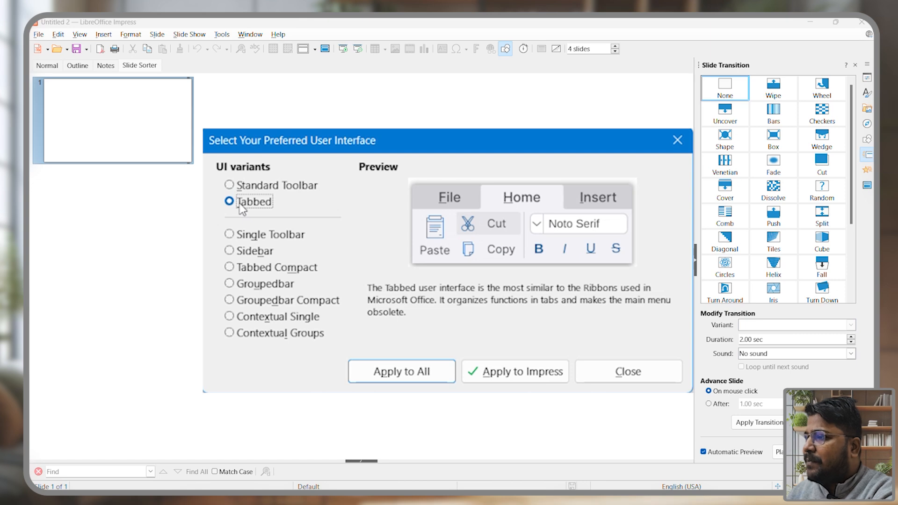
pyautogui.click(499, 370)
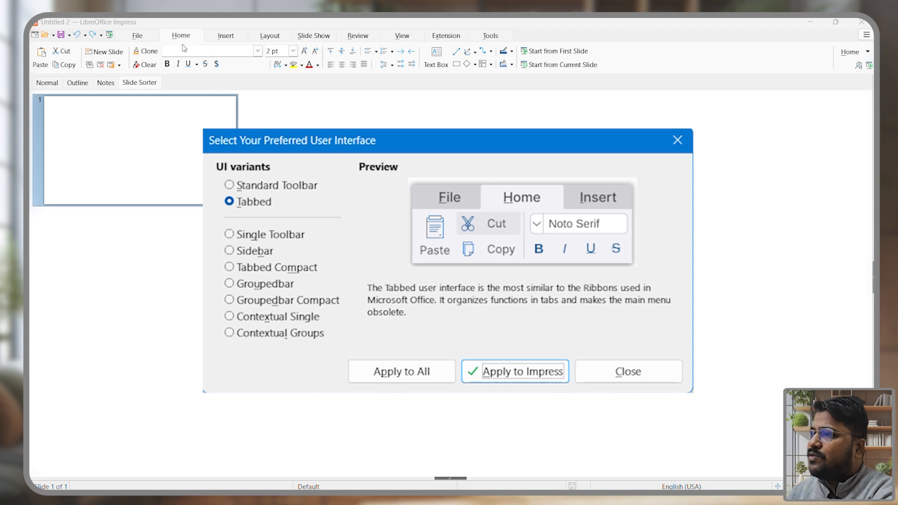
# Preview the Single Toolbar, Sidebar, Tabbed Compact and Groupedbar user interface variants.
pyautogui.click(252, 235)
pyautogui.click(254, 251)
pyautogui.click(258, 267)
pyautogui.click(264, 283)
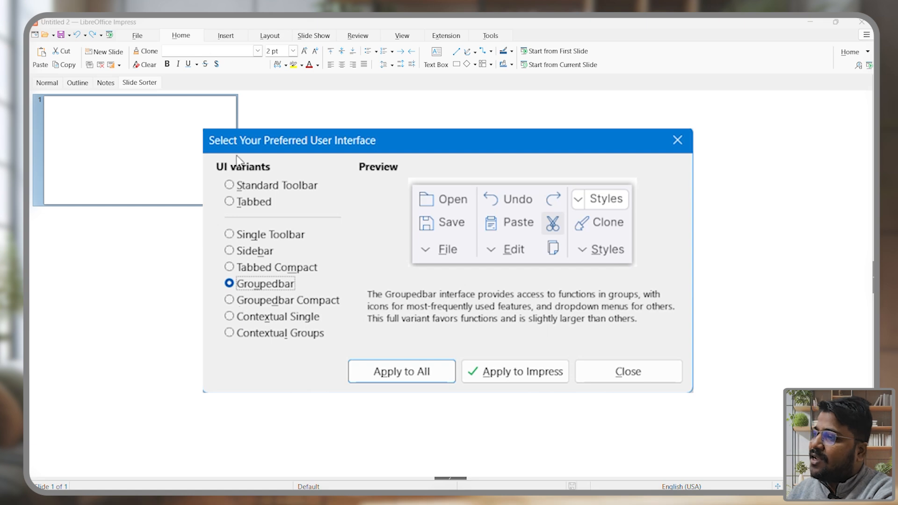
# Apply the Standard Toolbar interface to Impress and return the presentation to Normal view.
pyautogui.click(254, 187)
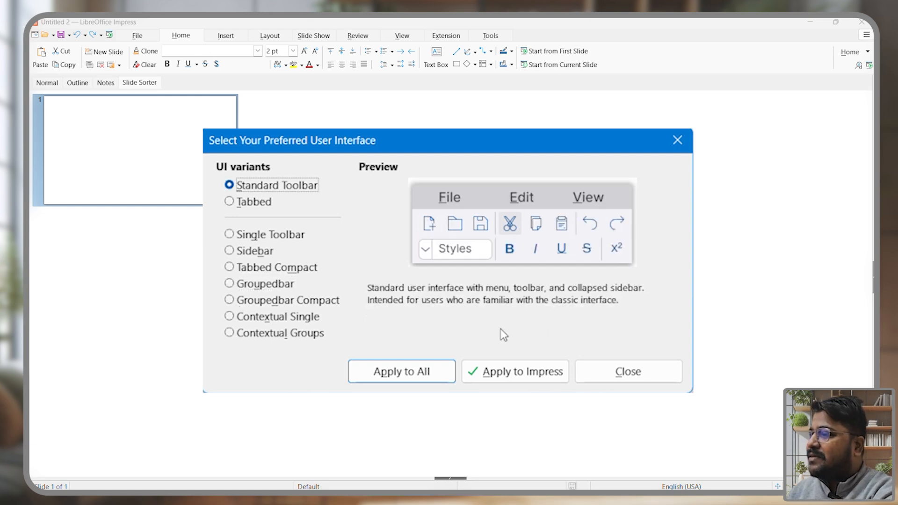
pyautogui.click(502, 373)
pyautogui.click(79, 34)
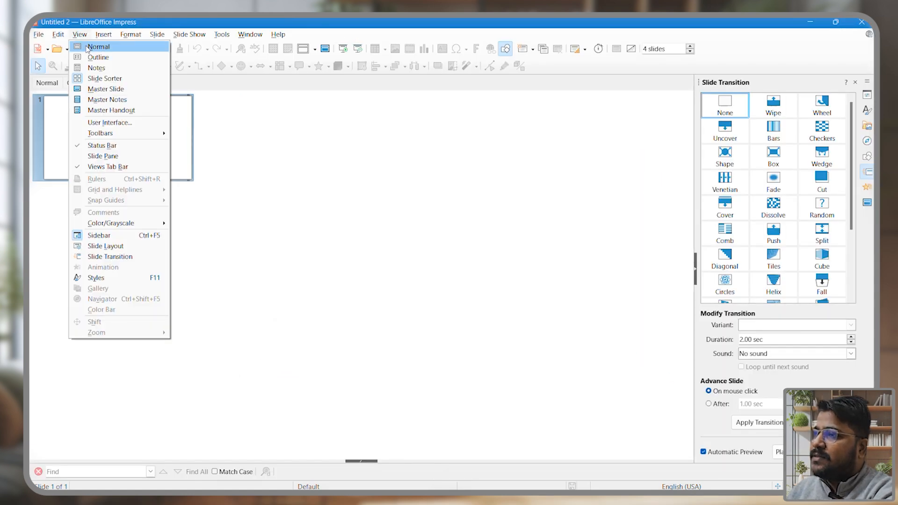
pyautogui.click(93, 46)
pyautogui.click(245, 36)
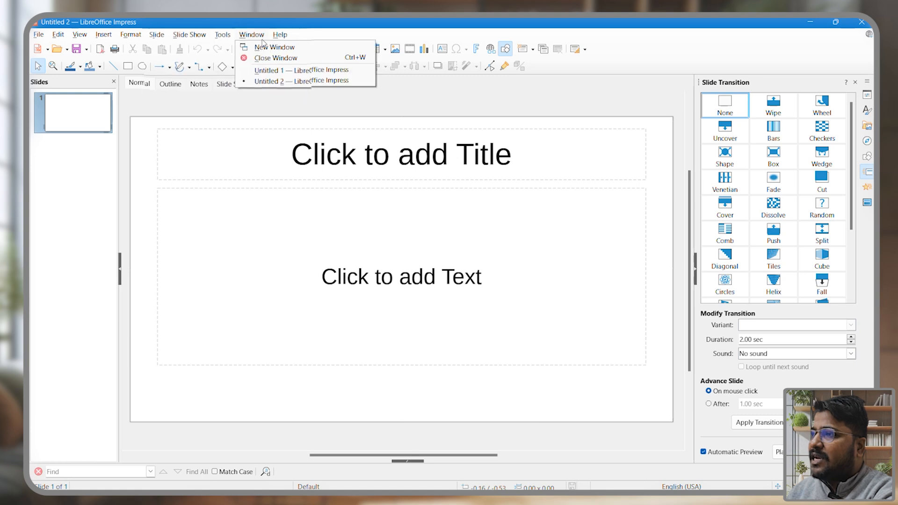
pyautogui.moveTo(199, 36)
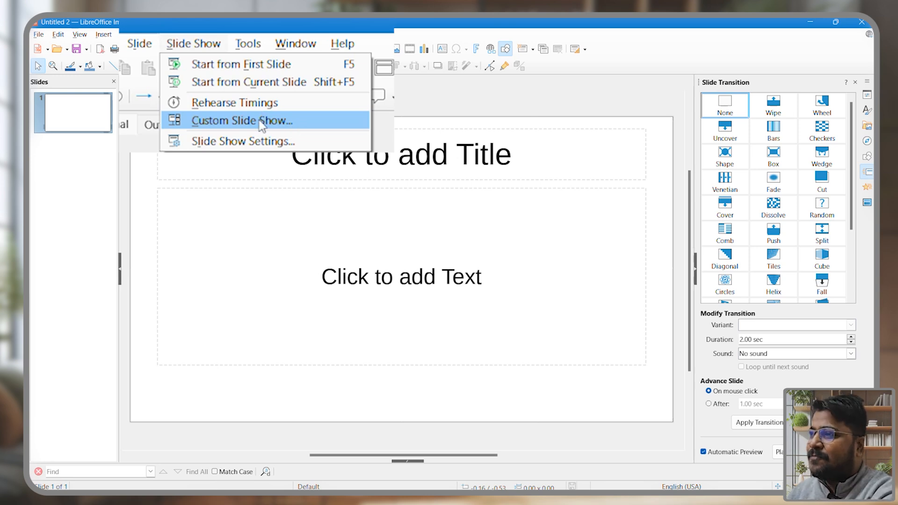
pyautogui.click(290, 122)
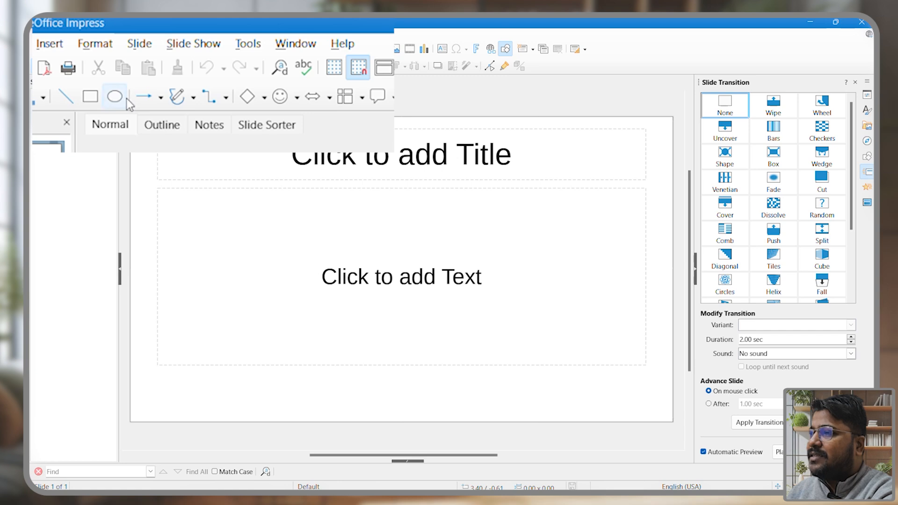
# Draw an ellipse about 4.00 by 3.75 inches on the slide, left of centre and overlapping the title placeholder.
pyautogui.click(137, 73)
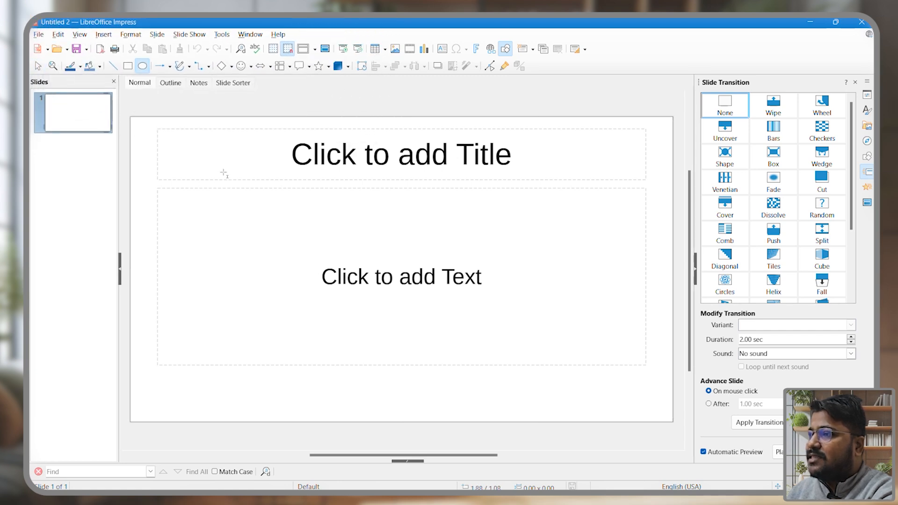
pyautogui.moveTo(228, 166); pyautogui.dragTo(425, 350)
# Convert the ellipse to a 3D rotation object and move the resulting ring over the middle of the slide.
pyautogui.rightClick(324, 205)
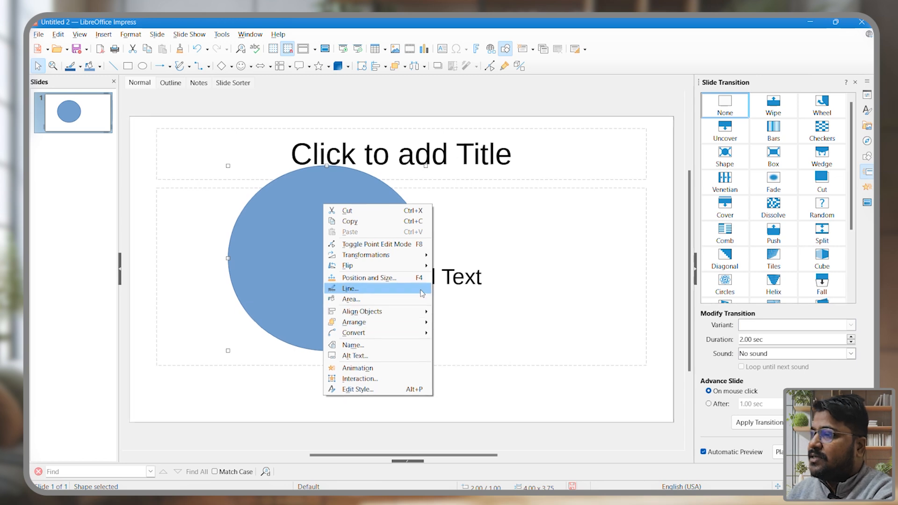
pyautogui.moveTo(391, 311)
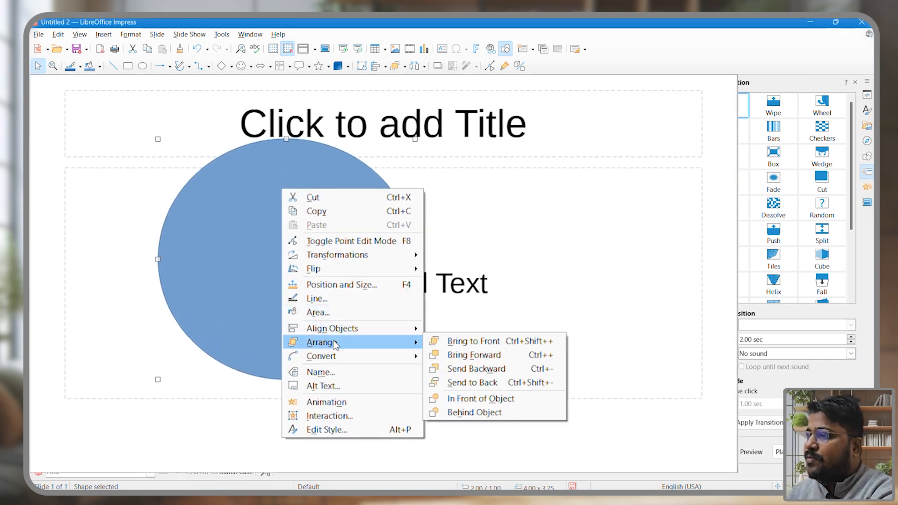
pyautogui.moveTo(405, 356)
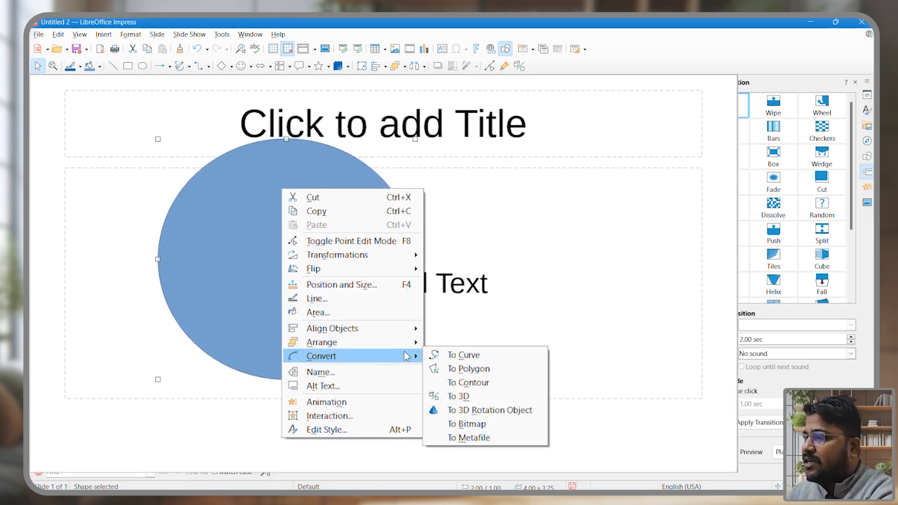
pyautogui.click(485, 418)
pyautogui.moveTo(290, 294); pyautogui.dragTo(525, 346)
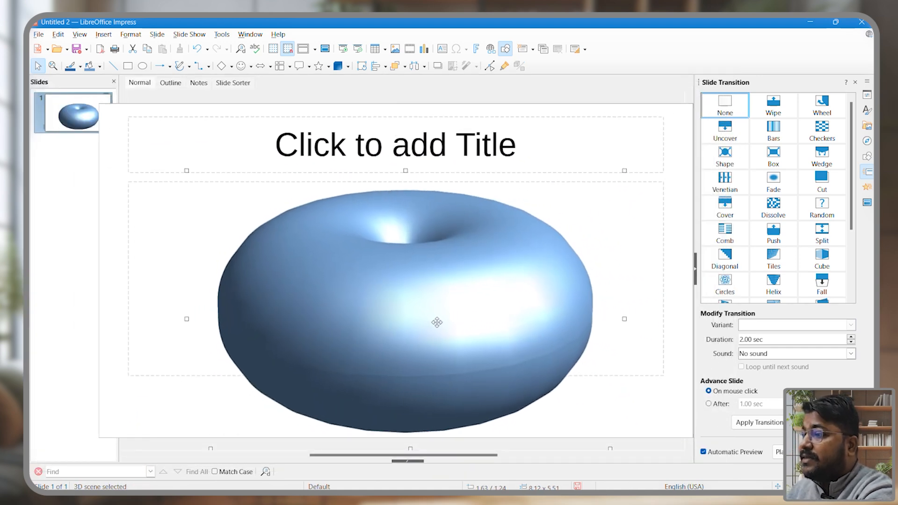
# Draw a filled freeform vase profile about 1.62 by 3.91 inches beside the 3D ring, near the slide's right edge.
pyautogui.click(208, 66)
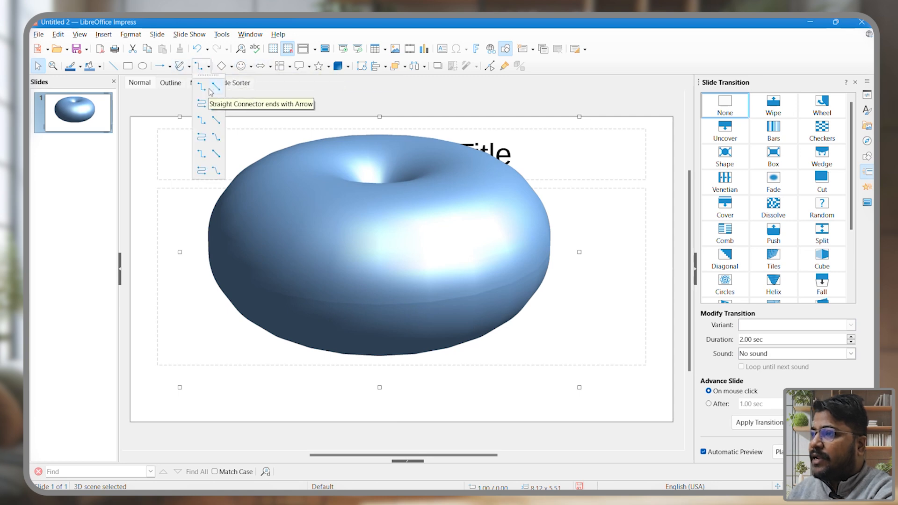
pyautogui.click(189, 67)
pyautogui.click(190, 68)
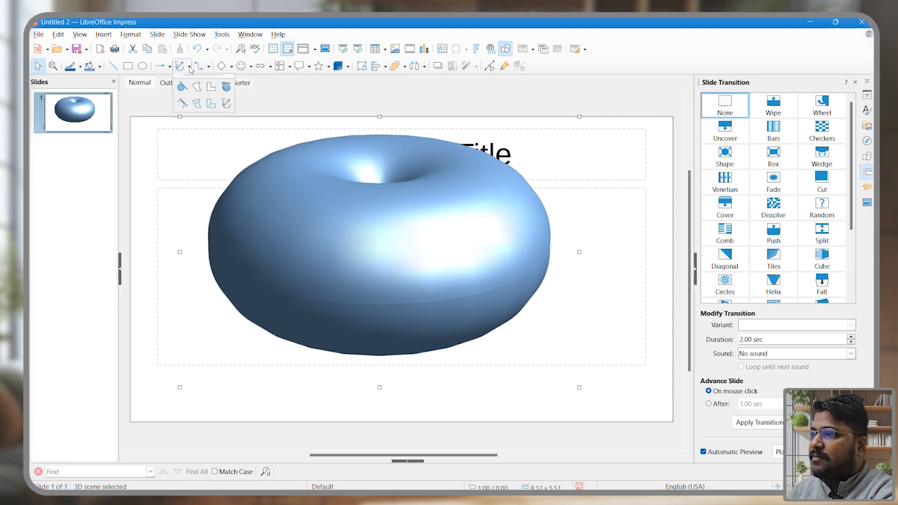
pyautogui.click(224, 87)
pyautogui.moveTo(624, 268)
pyautogui.mouseDown()
pyautogui.moveTo(603, 367)
pyautogui.moveTo(648, 300)
pyautogui.mouseUp()
pyautogui.rightClick(604, 133)
pyautogui.press('Escape')
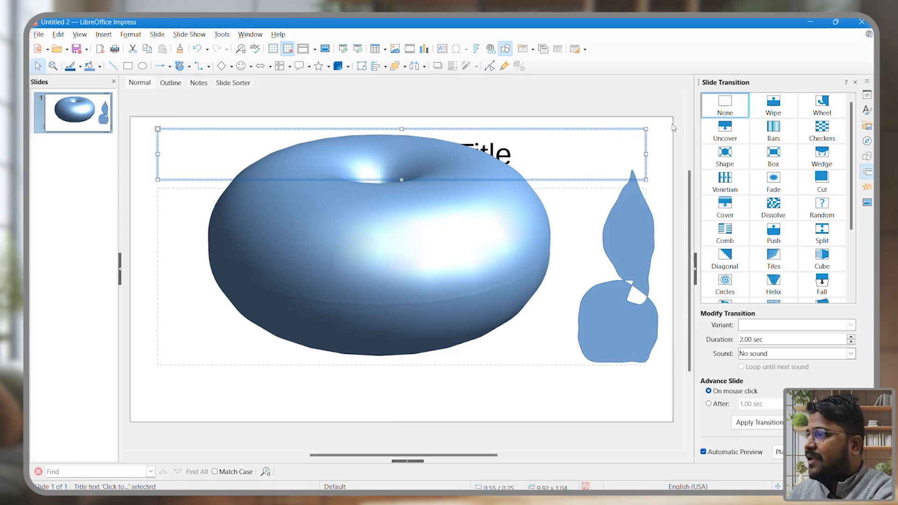
# Convert the freeform profile to a 3D rotation object and place the resulting vase at the slide's lower right.
pyautogui.rightClick(636, 236)
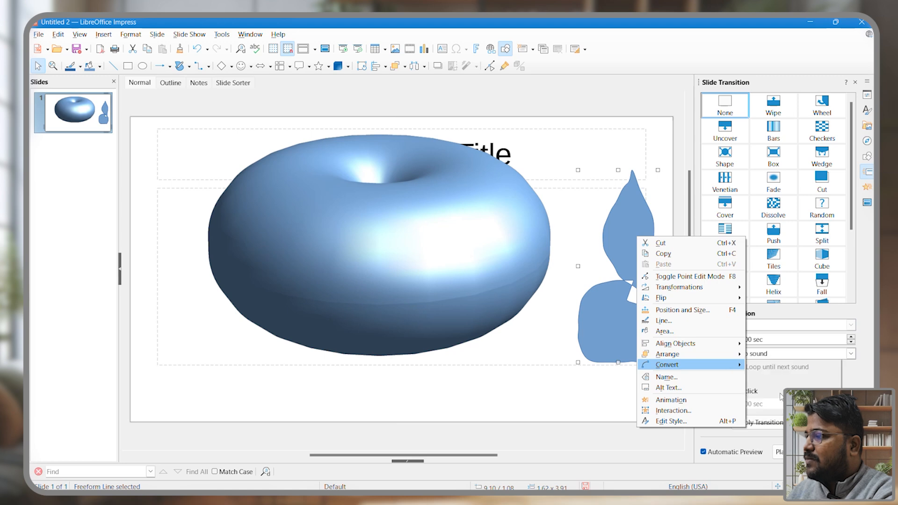
pyautogui.click(780, 397)
pyautogui.moveTo(585, 292); pyautogui.dragTo(578, 322)
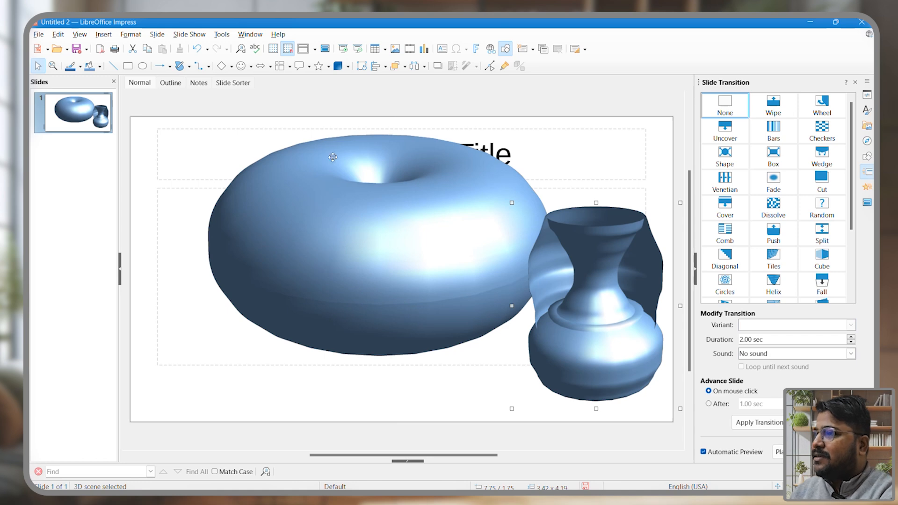
# Examine the file formats available for exporting the presentation, and leave without exporting.
pyautogui.click(39, 34)
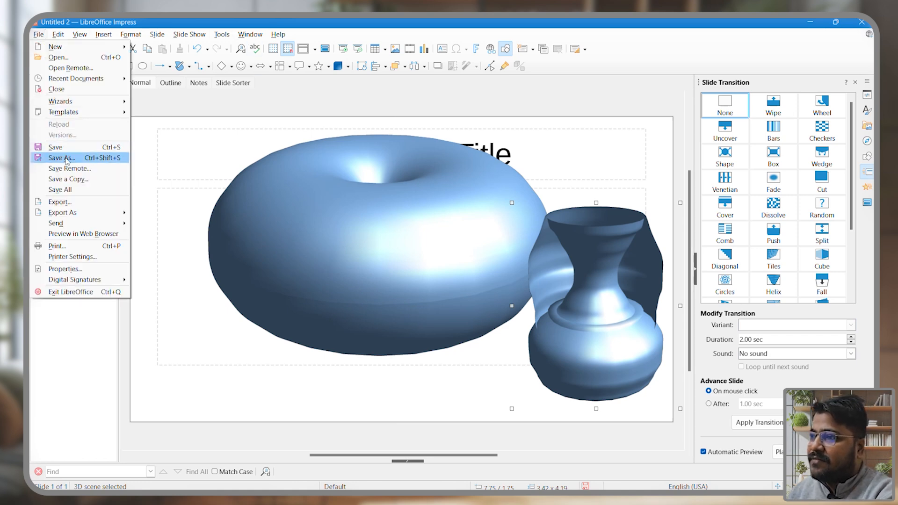
pyautogui.moveTo(75, 217)
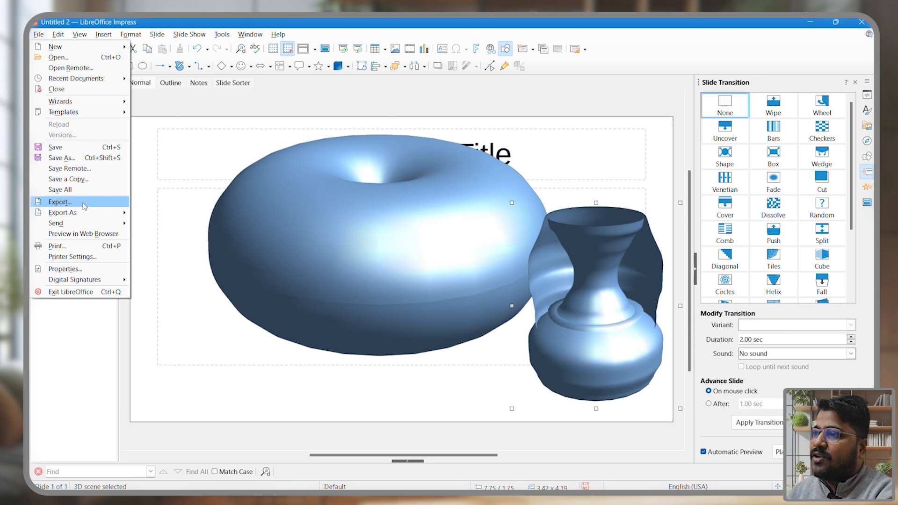
pyautogui.click(84, 206)
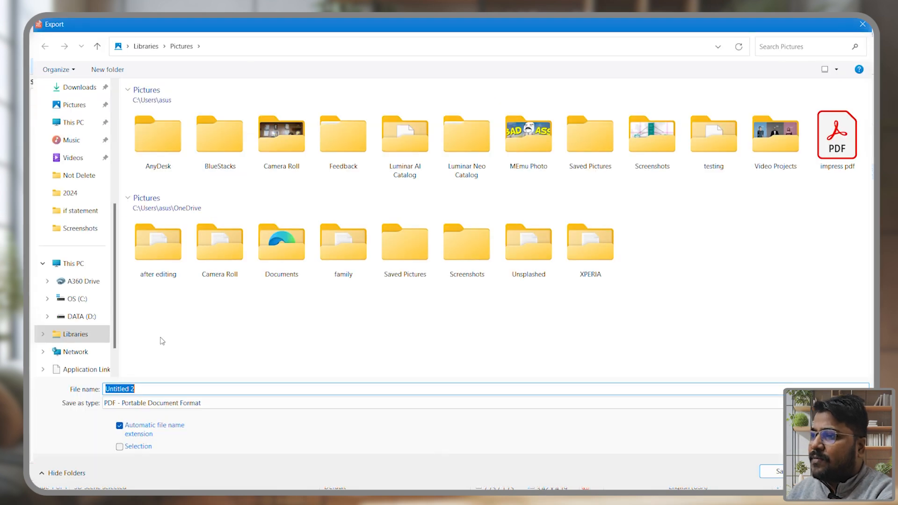
pyautogui.click(180, 401)
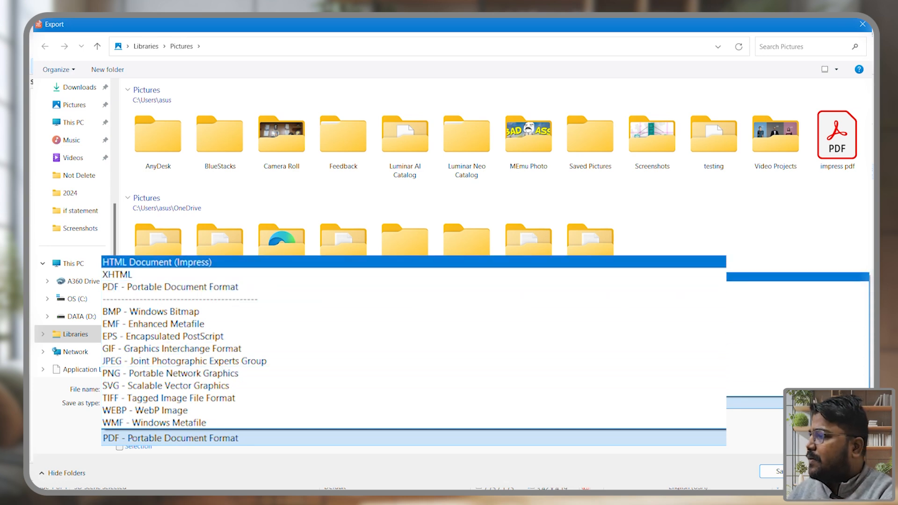
pyautogui.click(733, 247)
pyautogui.click(861, 24)
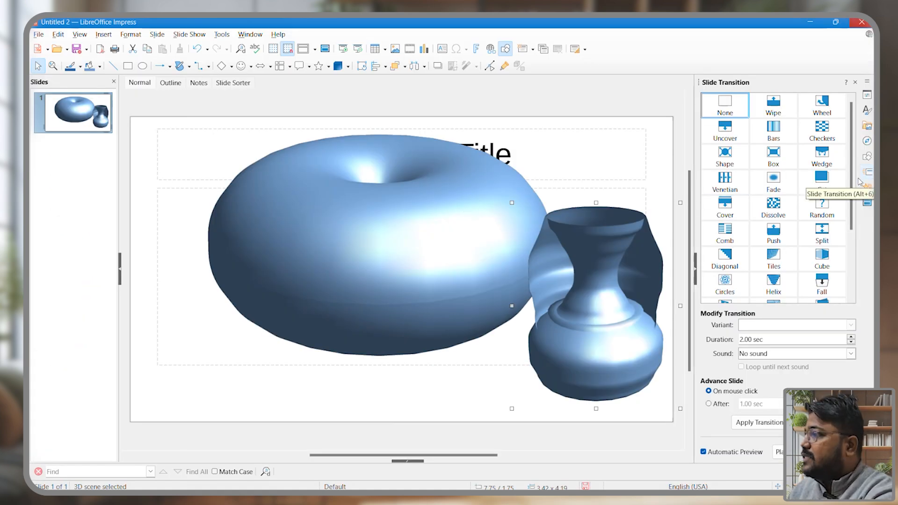
# Try the Wipe transition on the slide, and apply the Wheel transition with the Clockwise 2 Spokes variant.
pyautogui.click(764, 109)
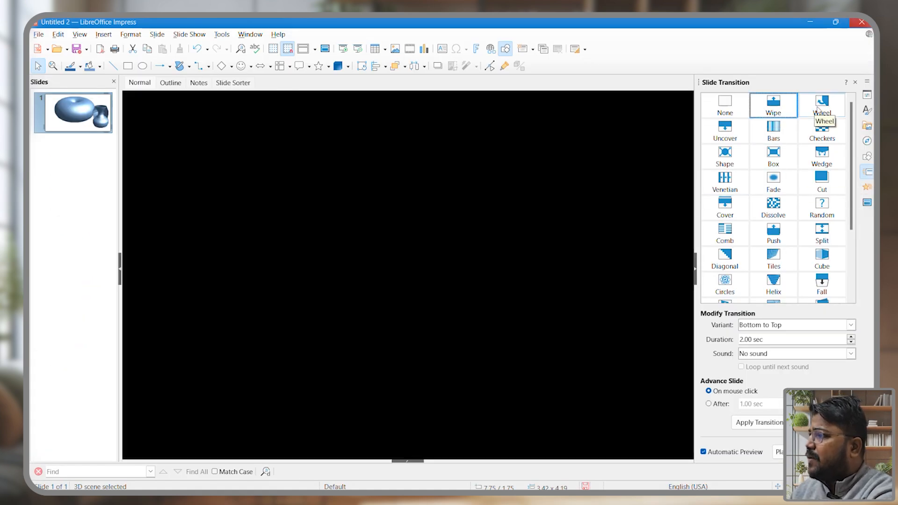
pyautogui.click(821, 106)
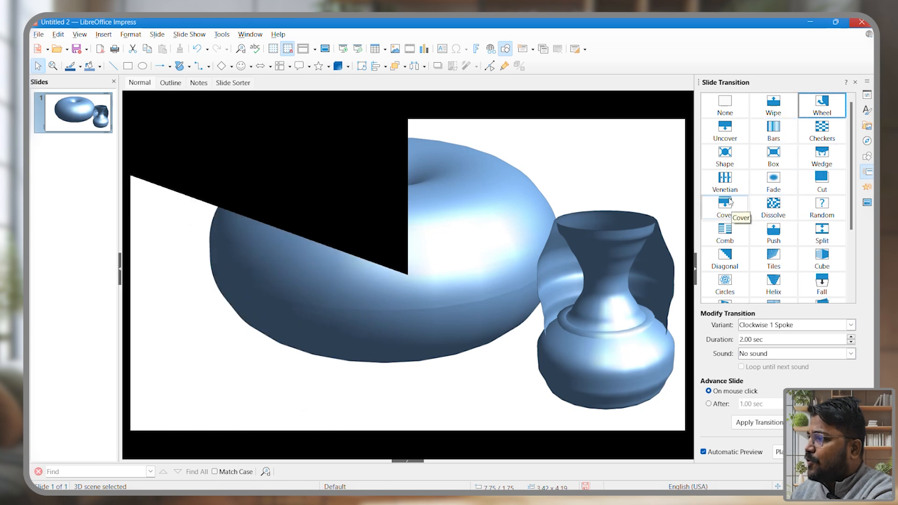
pyautogui.scroll(-3, 767, 196)
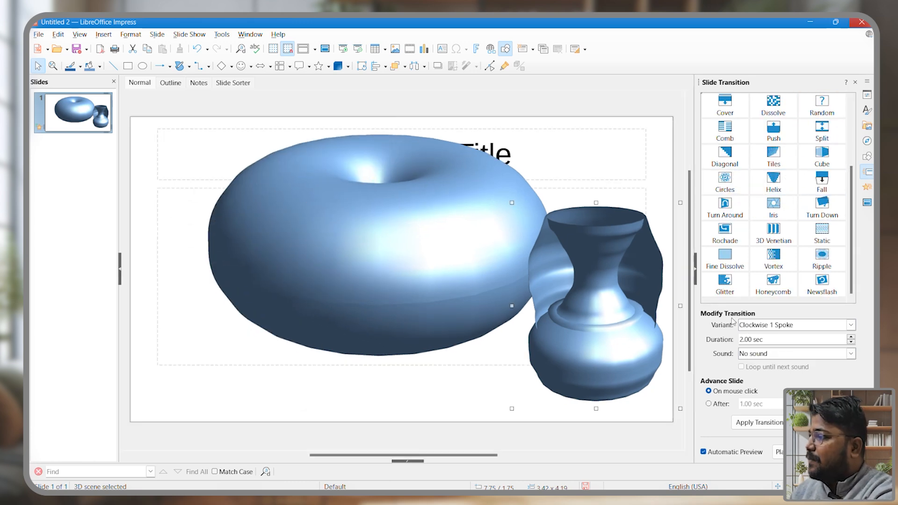
pyautogui.click(789, 325)
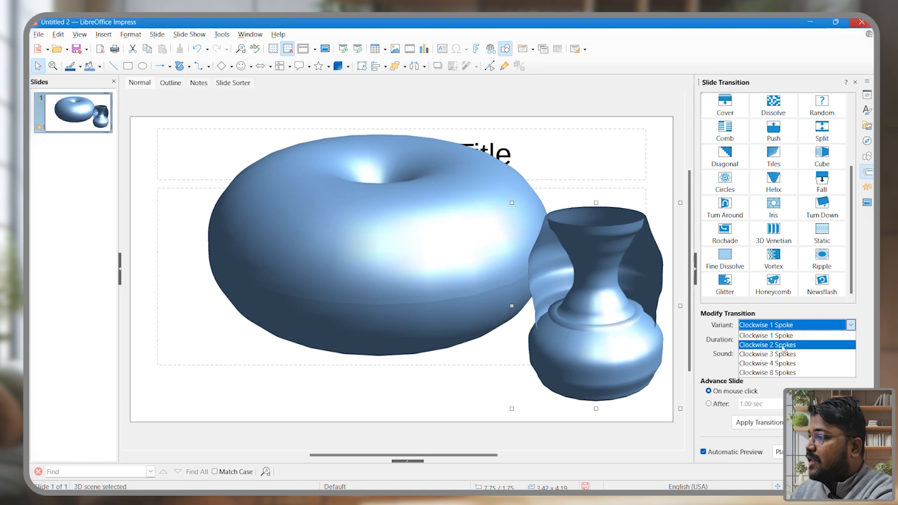
pyautogui.click(753, 342)
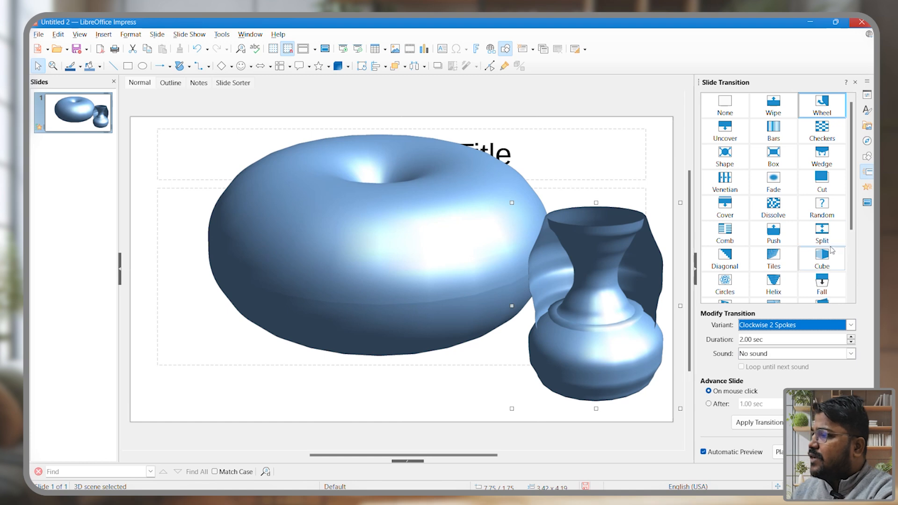
# Add a Fly In entrance animation to the 3D vase and look through the available effect categories.
pyautogui.click(867, 187)
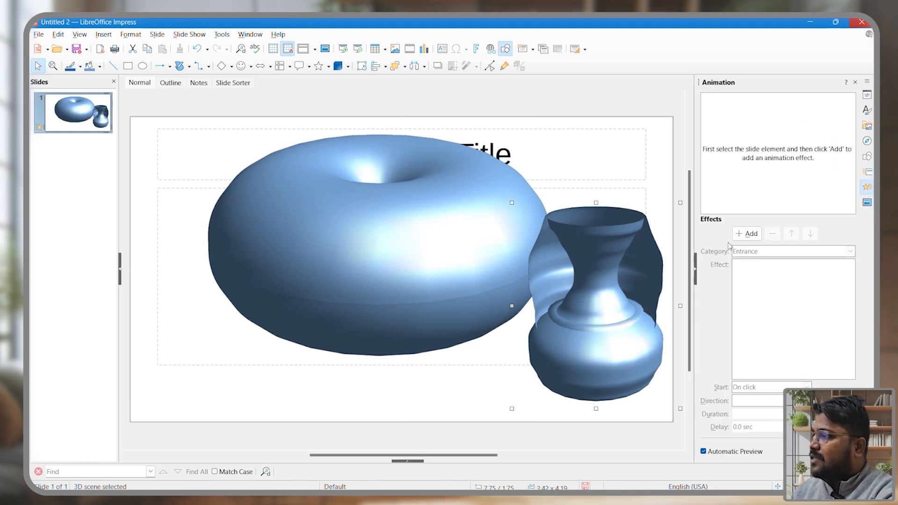
pyautogui.click(606, 216)
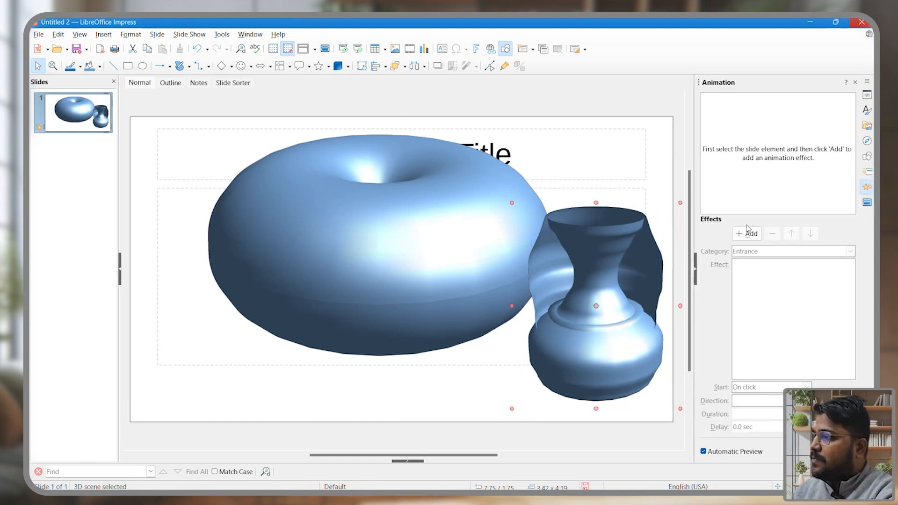
pyautogui.click(746, 233)
pyautogui.click(744, 284)
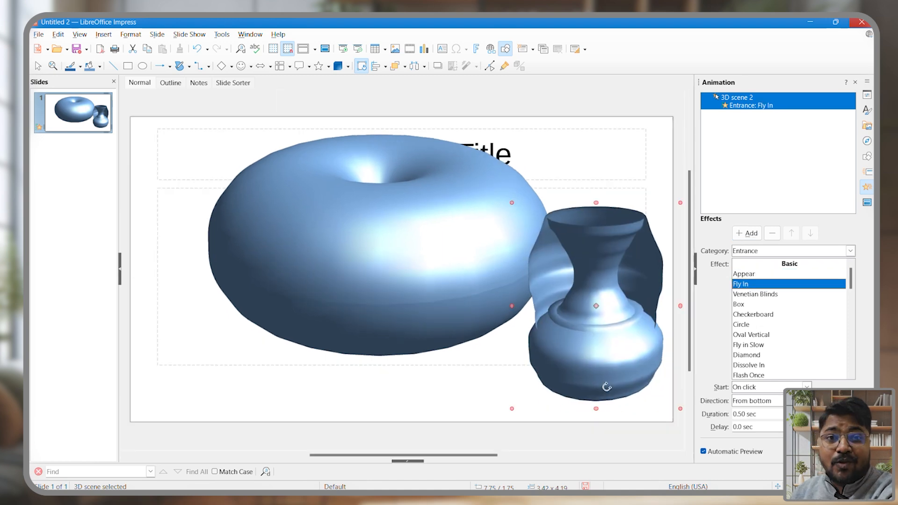
pyautogui.click(780, 255)
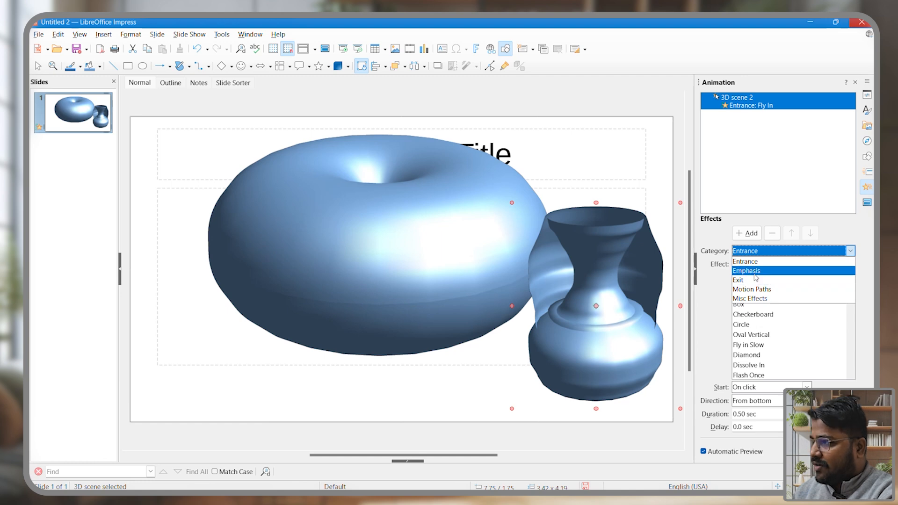
pyautogui.click(789, 215)
# Show the slide properties with no object selected and add a new slide after the first one.
pyautogui.click(867, 95)
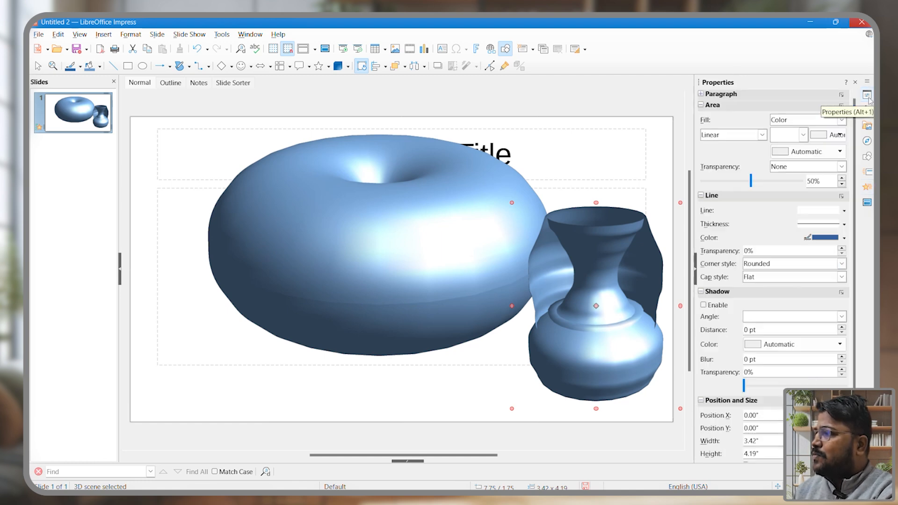
pyautogui.click(654, 121)
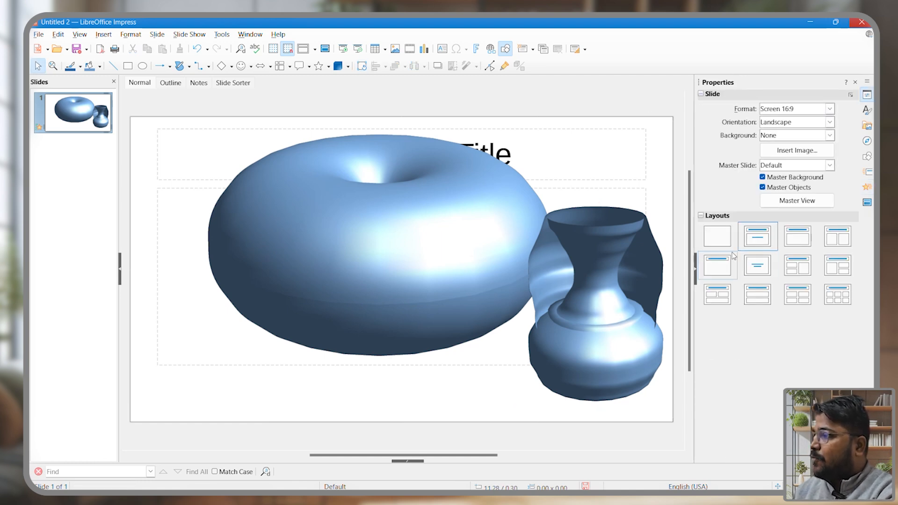
pyautogui.click(76, 121)
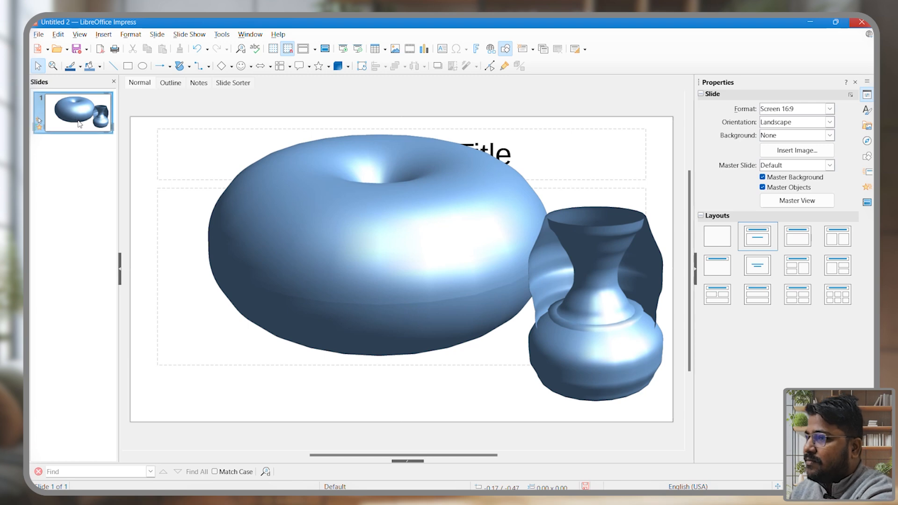
pyautogui.press('Return')
# Try several layouts on the new slide, ending with a title and two content boxes above one wide content box.
pyautogui.click(758, 240)
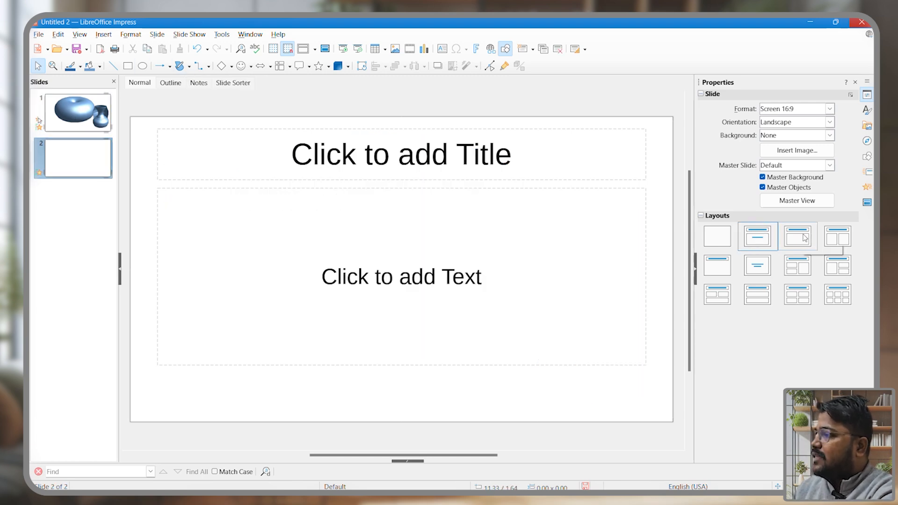
pyautogui.click(797, 238)
pyautogui.click(837, 238)
pyautogui.click(847, 268)
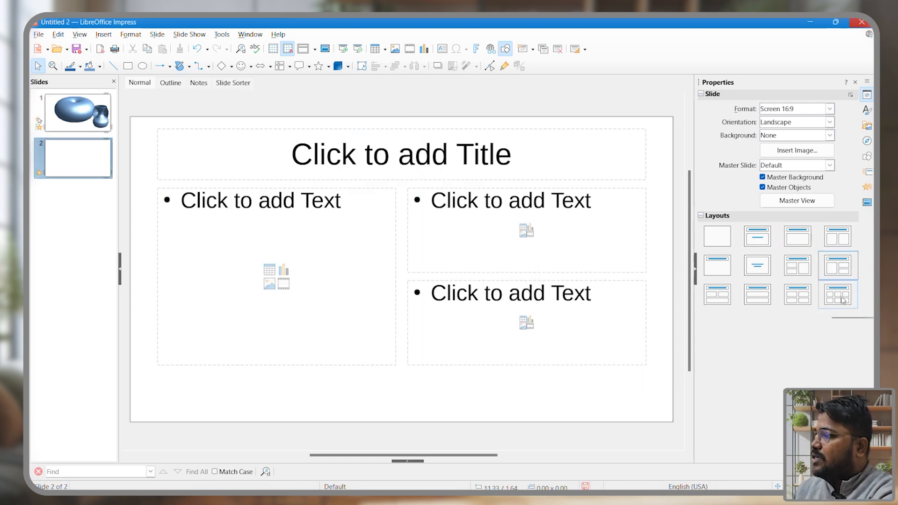
pyautogui.click(837, 294)
pyautogui.click(797, 294)
pyautogui.click(747, 294)
pyautogui.click(722, 294)
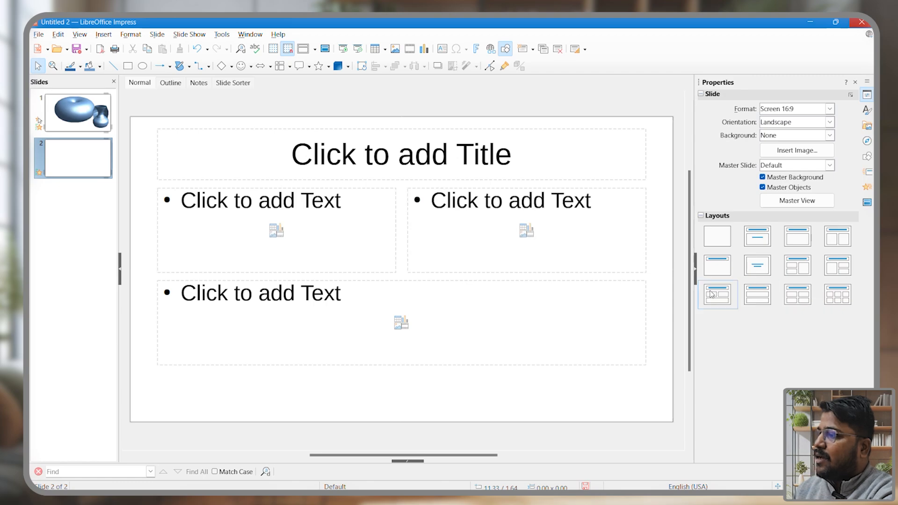